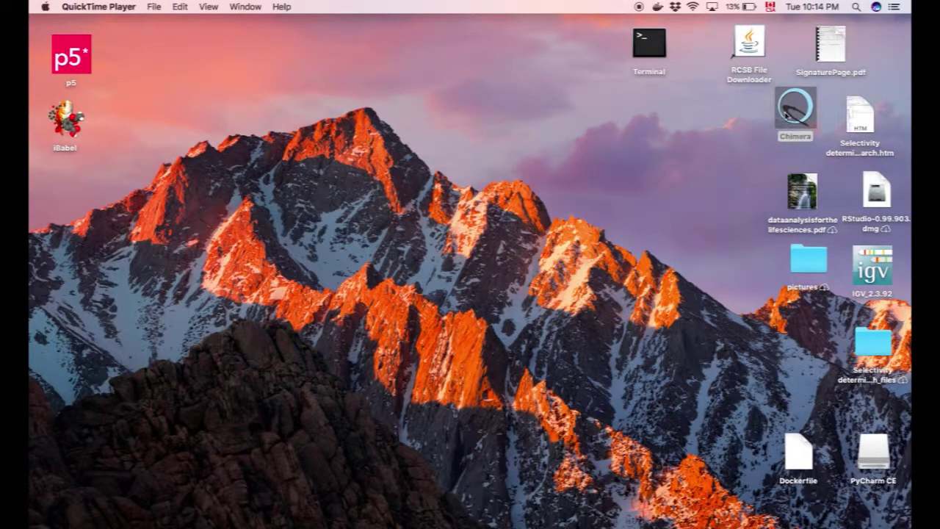
Step: Launch UCSF Chimera, postponing registration, and open the recent tutorial.py session
{"action": "double_click", "coordinate": [792, 110]}
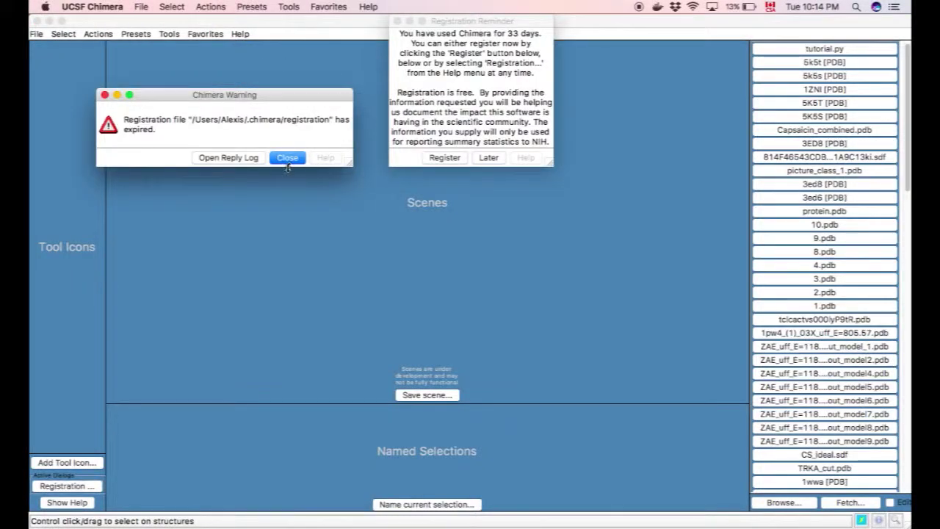
{"action": "left_click", "coordinate": [287, 158]}
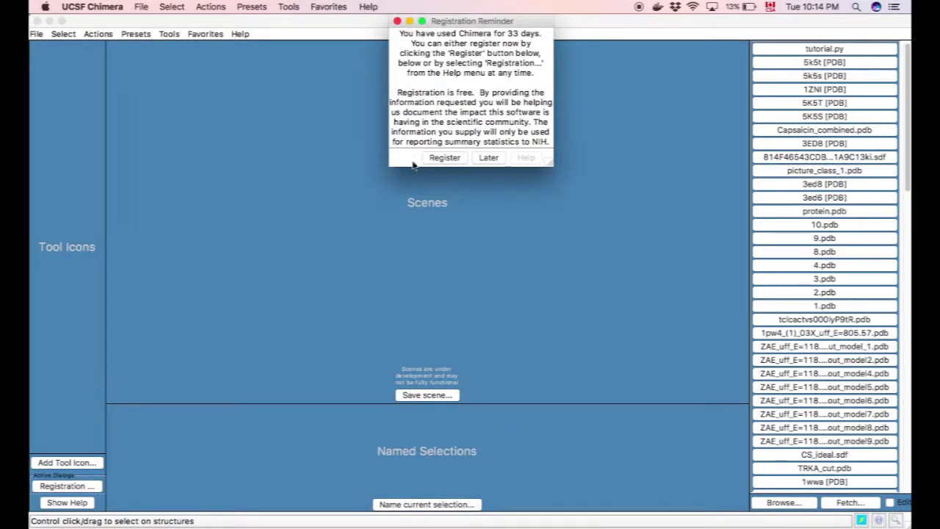
{"action": "left_click", "coordinate": [484, 155]}
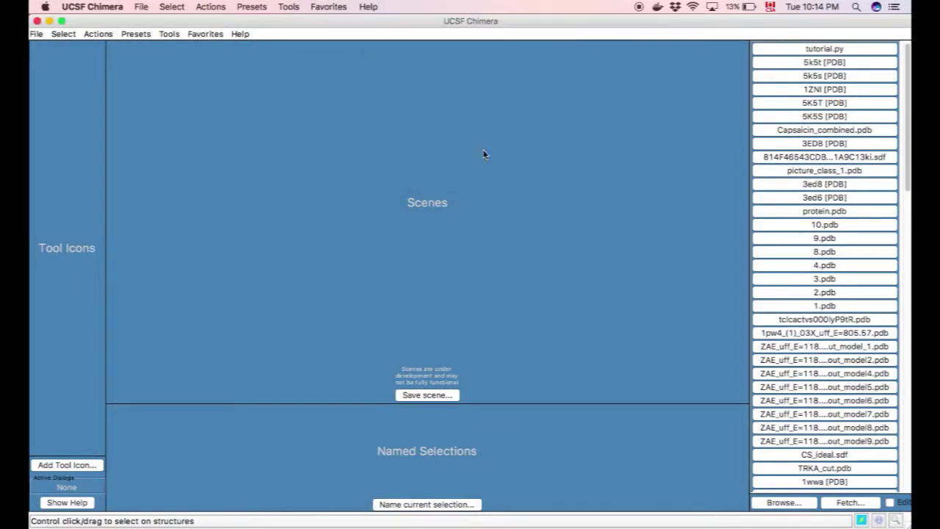
{"action": "left_click", "coordinate": [831, 50]}
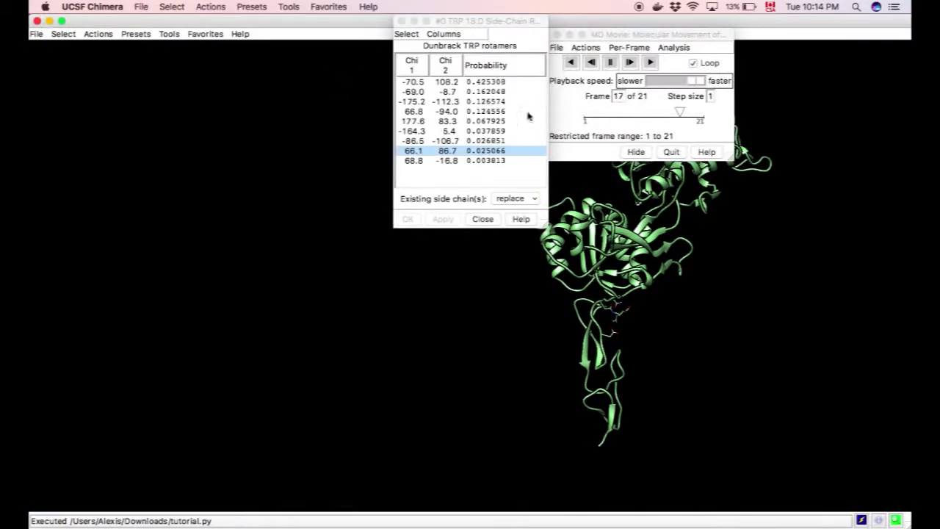
Step: Close the TRP side-chain rotamer list and play the trajectory with the MD Movie controller moved clear of the protein
{"action": "left_click", "coordinate": [402, 21]}
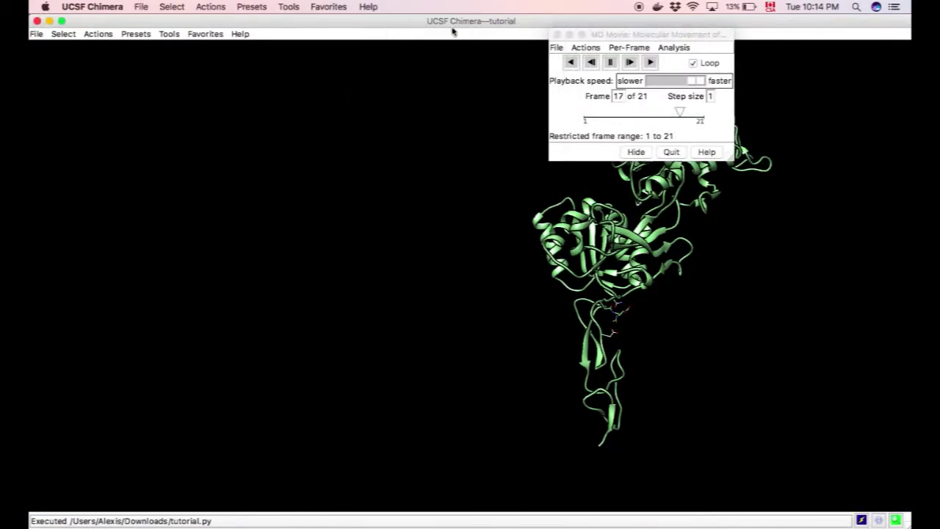
{"action": "left_click_drag", "start_coordinate": [634, 33], "coordinate": [363, 126]}
{"action": "left_click", "coordinate": [366, 157]}
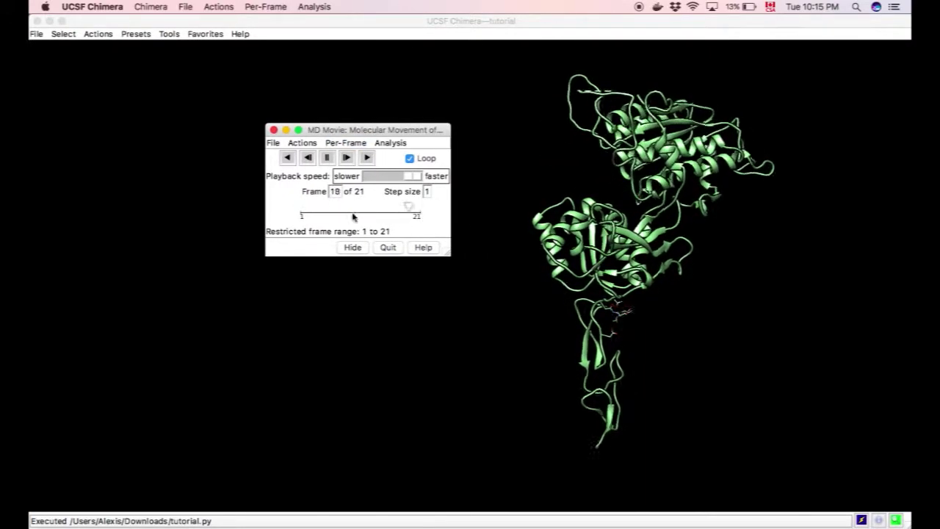
{"action": "left_click", "coordinate": [328, 161]}
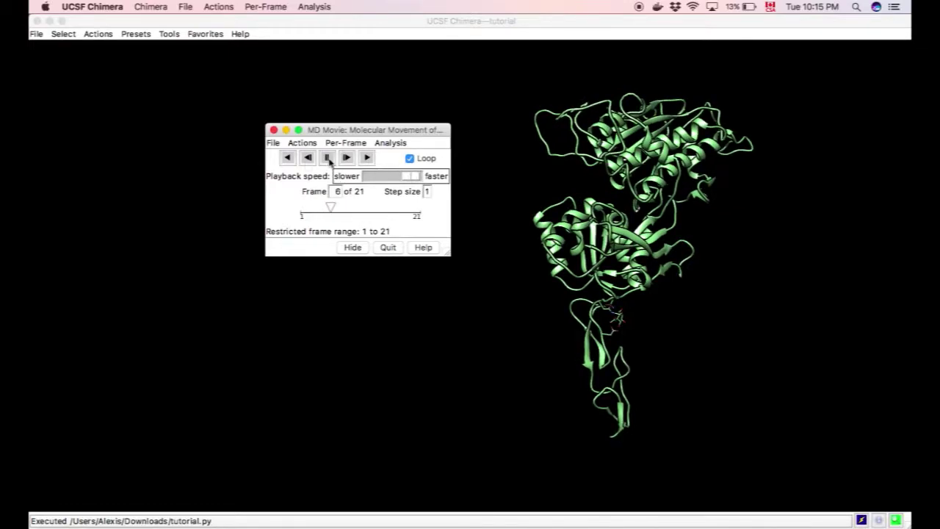
{"action": "left_click", "coordinate": [367, 159]}
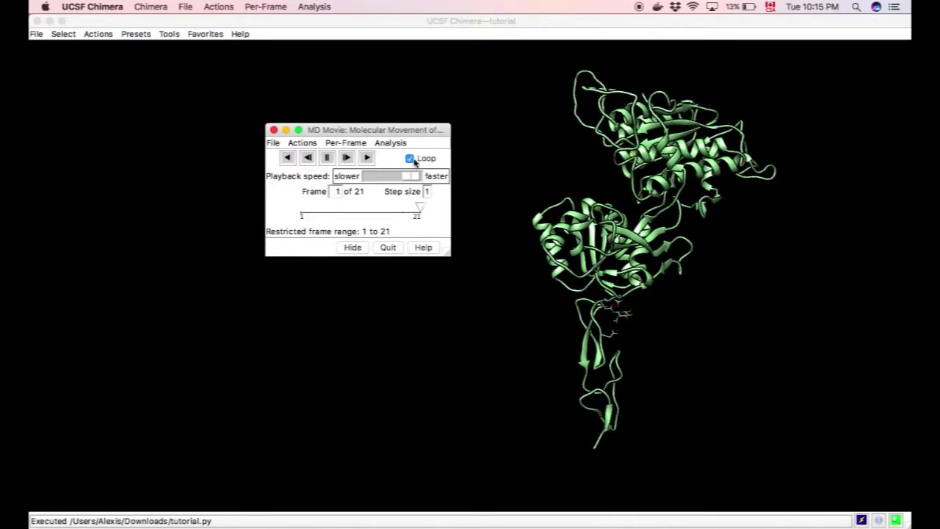
{"action": "left_click", "coordinate": [345, 143]}
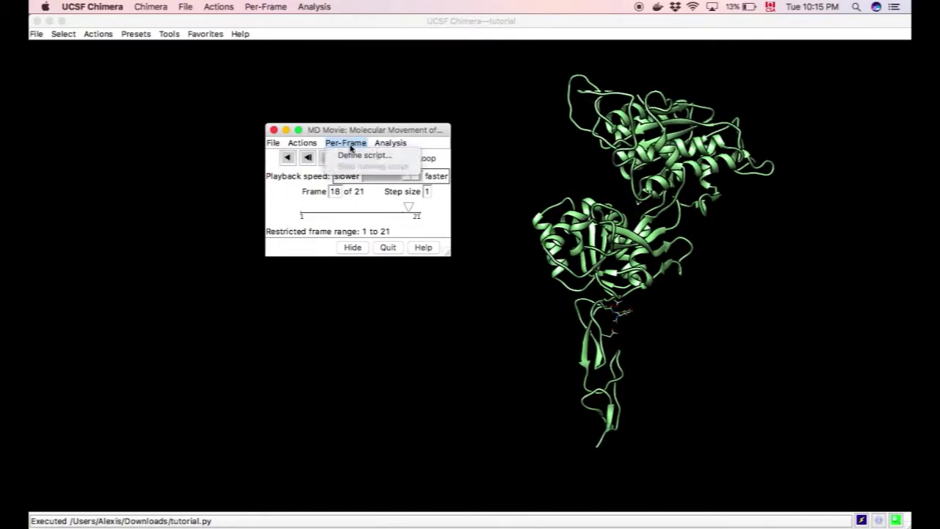
{"action": "left_click", "coordinate": [387, 144]}
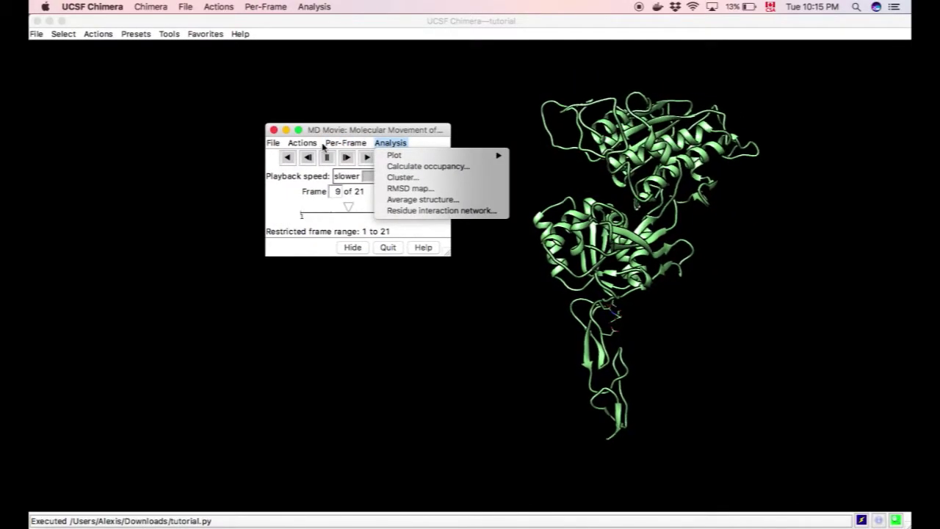
{"action": "left_click", "coordinate": [407, 189]}
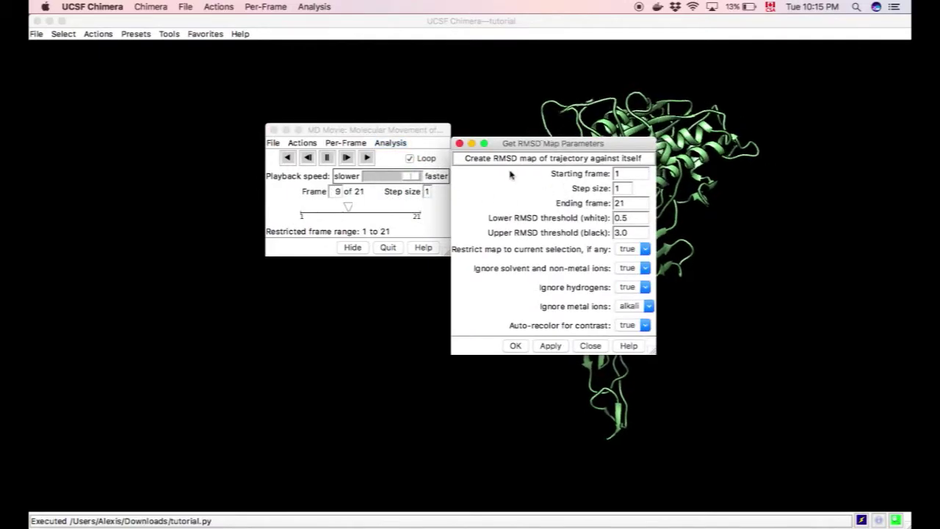
{"action": "left_click", "coordinate": [551, 346]}
{"action": "left_click", "coordinate": [199, 148]}
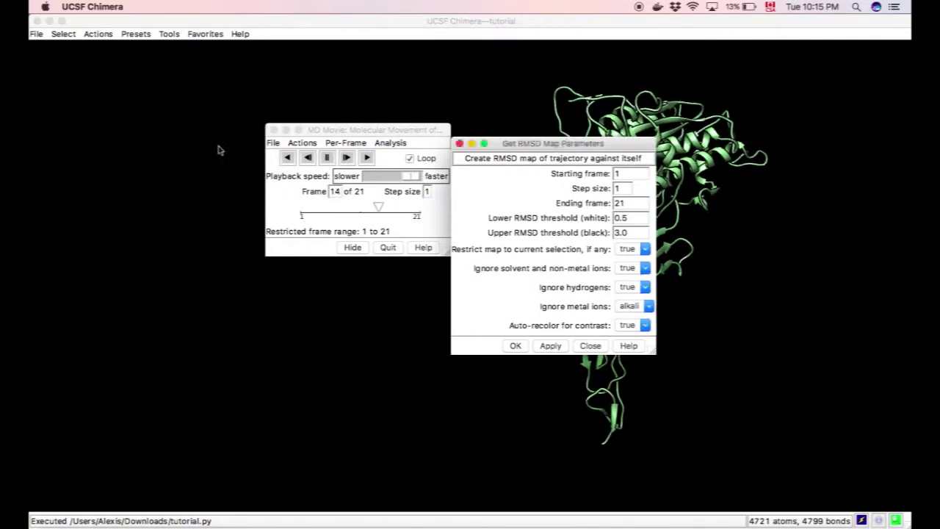
{"action": "key", "text": "Escape"}
Step: Record trajectory frames 1 to 21 as an H.264 movie named tutorial_movie in Downloads, with Chimera rendering and 1x1 supersampling
{"action": "left_click", "coordinate": [273, 142]}
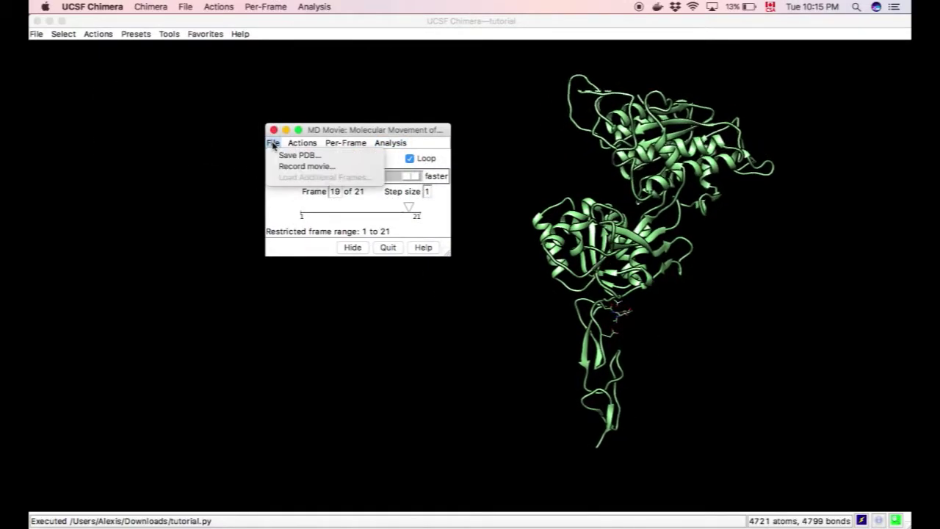
{"action": "left_click", "coordinate": [303, 167]}
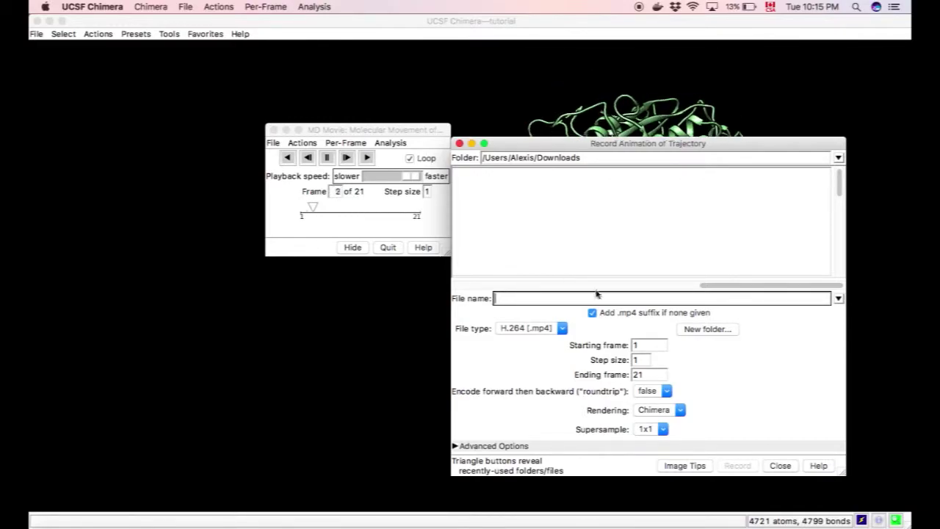
{"action": "type", "text": "tutorial_movie"}
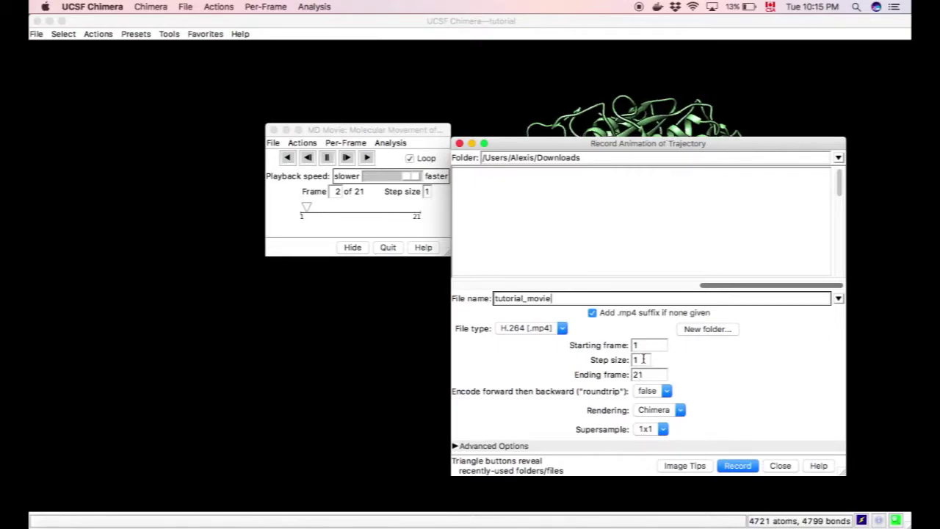
{"action": "left_click", "coordinate": [657, 410]}
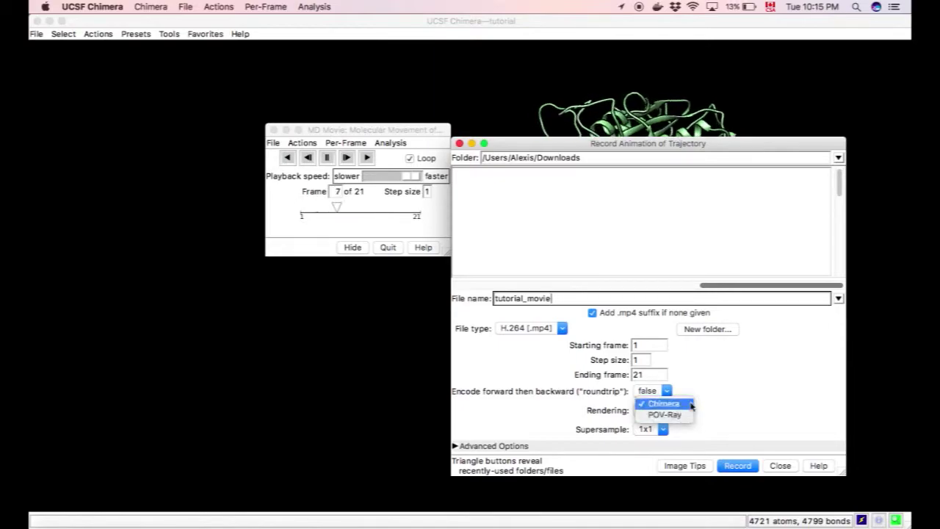
{"action": "left_click", "coordinate": [690, 404]}
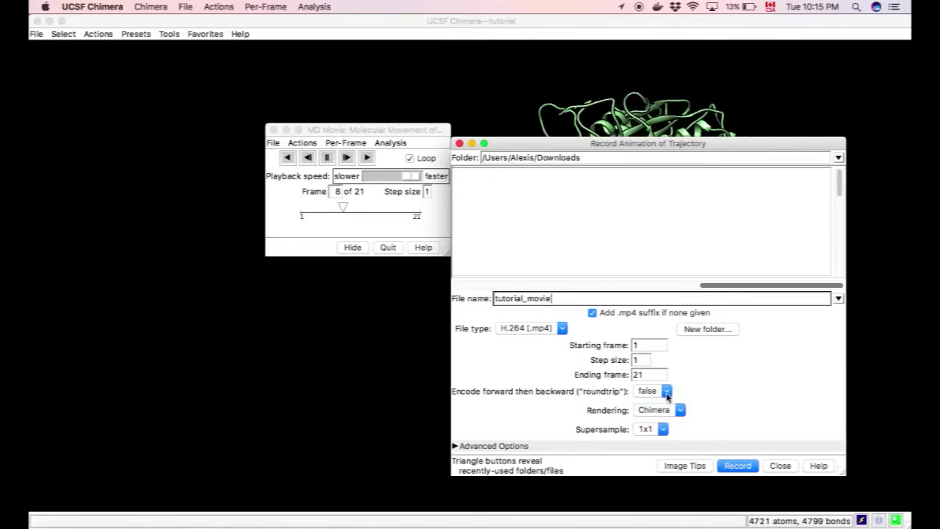
{"action": "left_click", "coordinate": [663, 430]}
{"action": "left_click", "coordinate": [689, 446]}
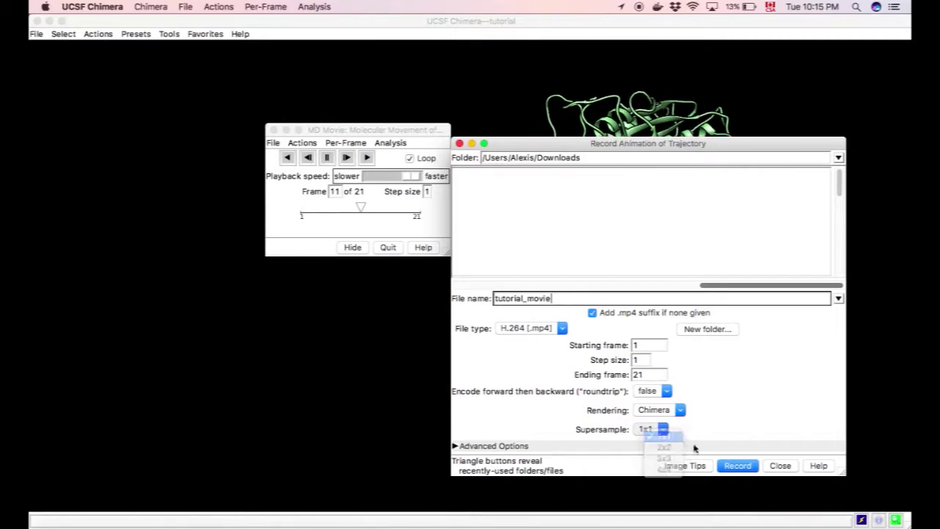
{"action": "left_click", "coordinate": [739, 465]}
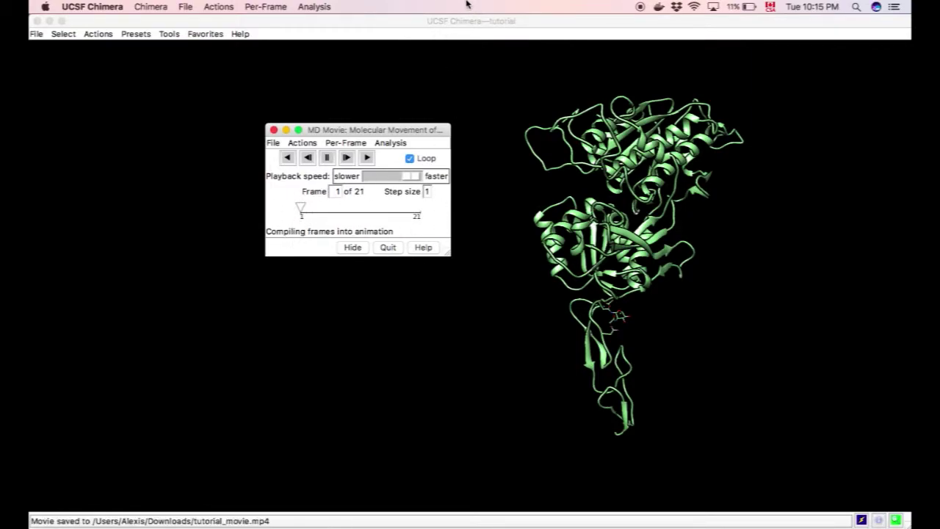
Step: Switch to Chrome with the GIPHY website open and log in to the GIPHY account
{"action": "key", "text": "ctrl+Up"}
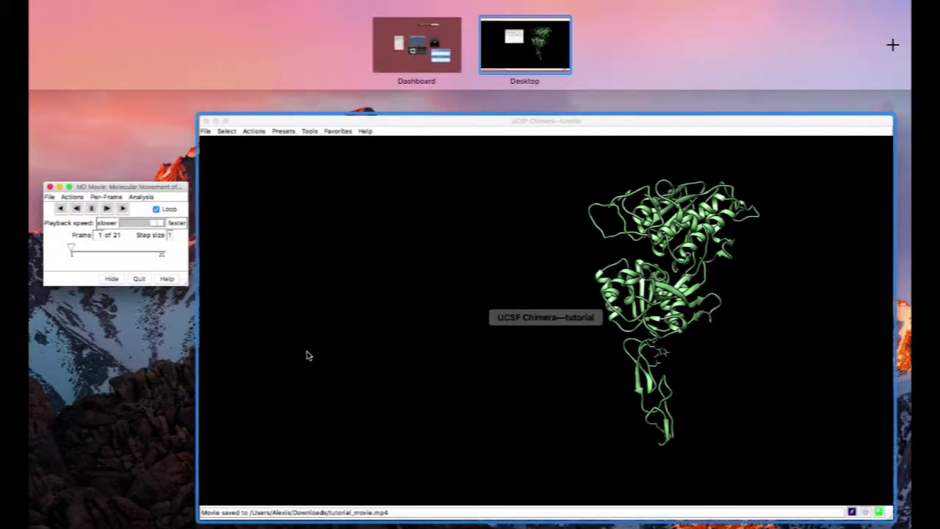
{"action": "left_click", "coordinate": [335, 326]}
{"action": "left_click", "coordinate": [210, 504]}
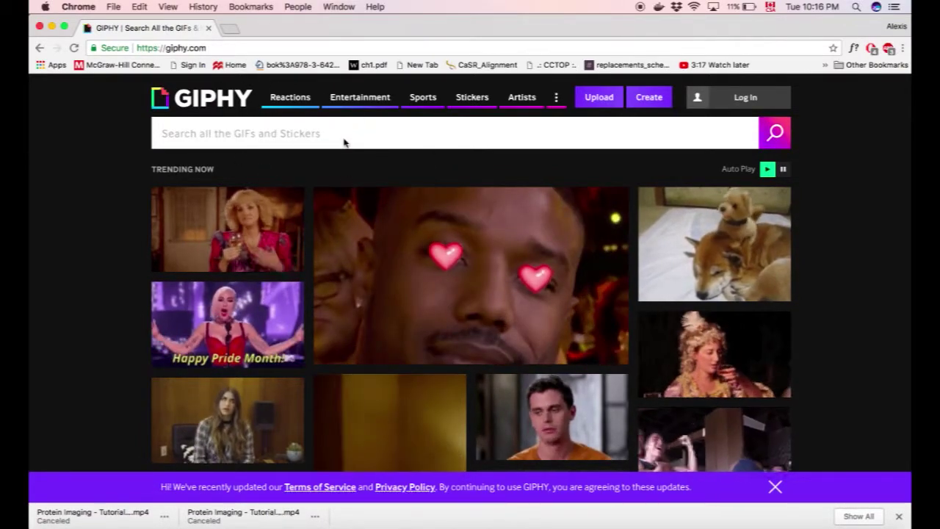
{"action": "scroll", "coordinate": [483, 311], "scroll_direction": "down", "scroll_amount": 6}
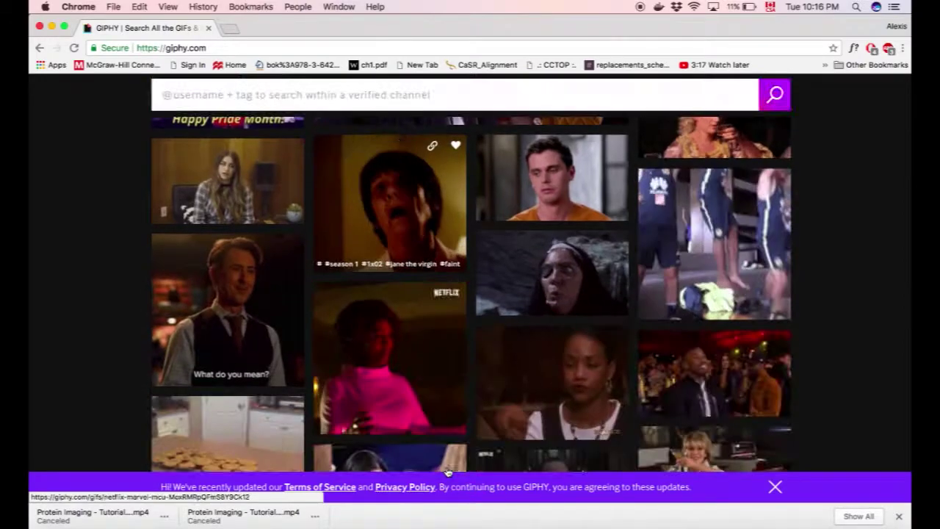
{"action": "scroll", "coordinate": [482, 311], "scroll_direction": "down", "scroll_amount": 5}
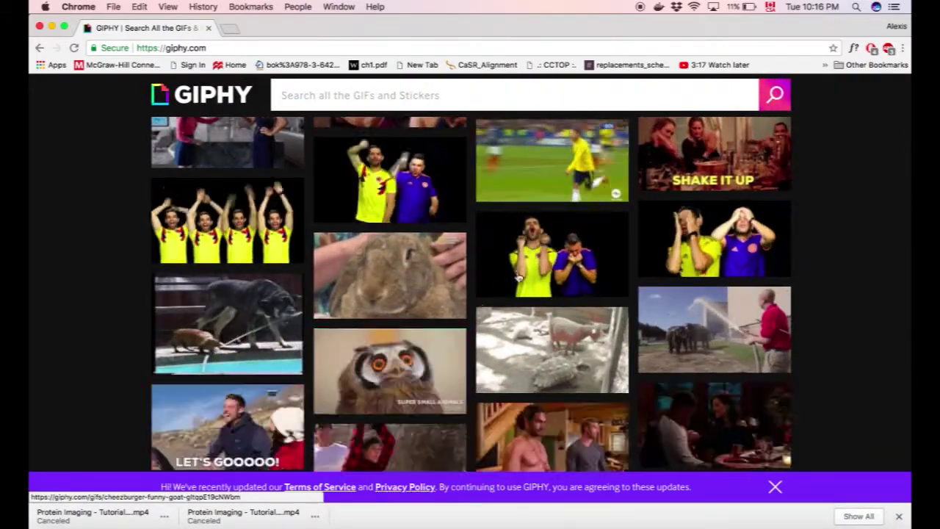
{"action": "scroll", "coordinate": [569, 312], "scroll_direction": "down", "scroll_amount": 3}
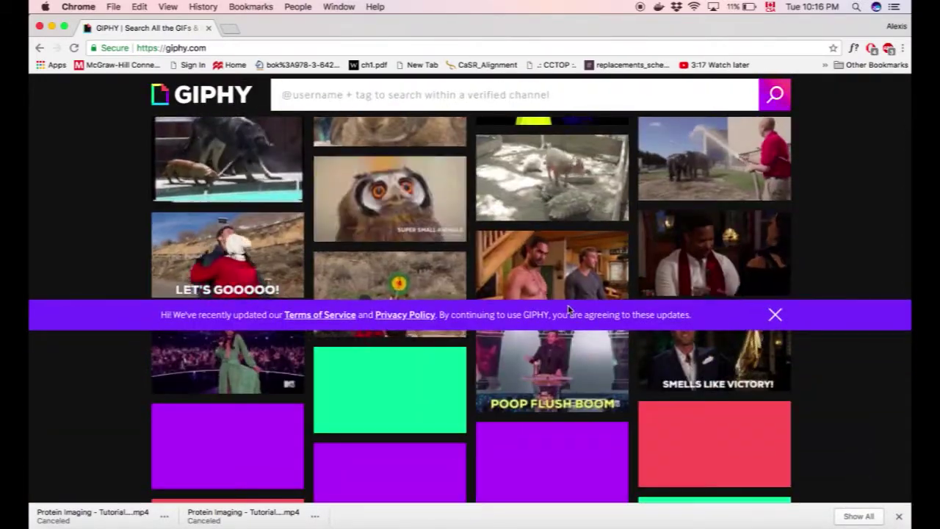
{"action": "scroll", "coordinate": [639, 269], "scroll_direction": "up", "scroll_amount": 12}
{"action": "left_click", "coordinate": [748, 109]}
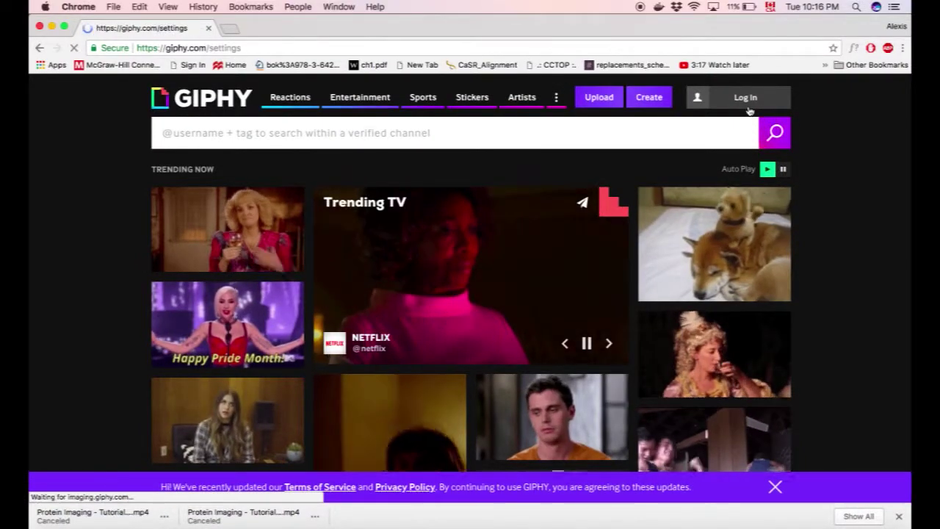
Step: Look through the GIPHY account and channel settings and open the How to Giphy page
{"action": "scroll", "coordinate": [457, 205], "scroll_direction": "down", "scroll_amount": 3}
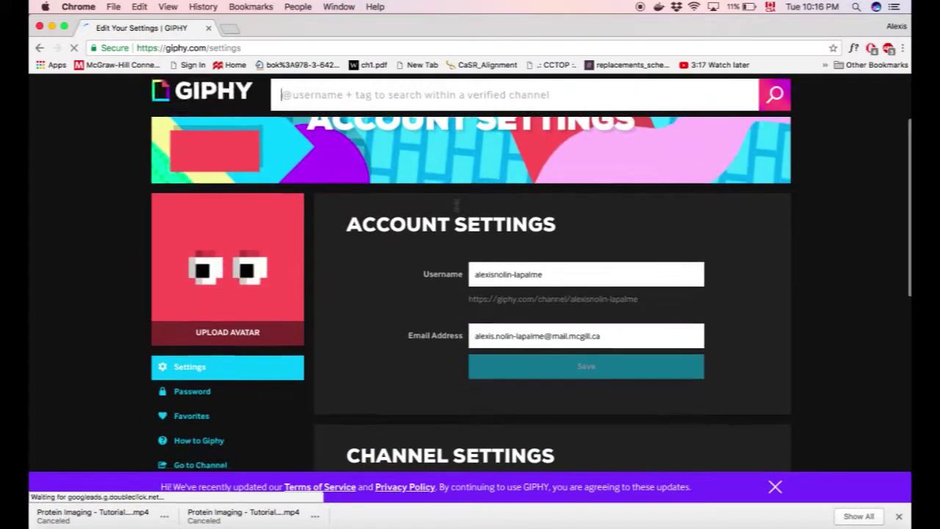
{"action": "scroll", "coordinate": [457, 211], "scroll_direction": "down", "scroll_amount": 3}
{"action": "scroll", "coordinate": [457, 210], "scroll_direction": "up", "scroll_amount": 2}
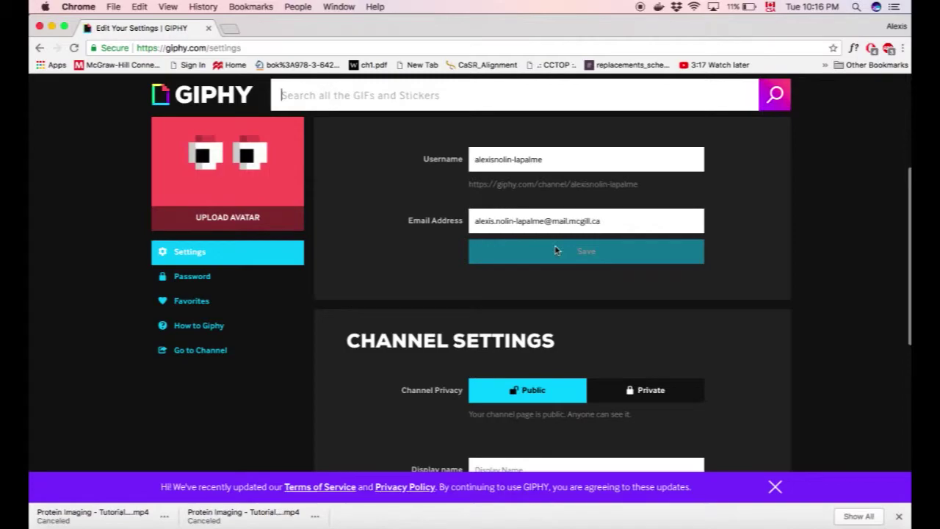
{"action": "scroll", "coordinate": [565, 213], "scroll_direction": "down", "scroll_amount": 5}
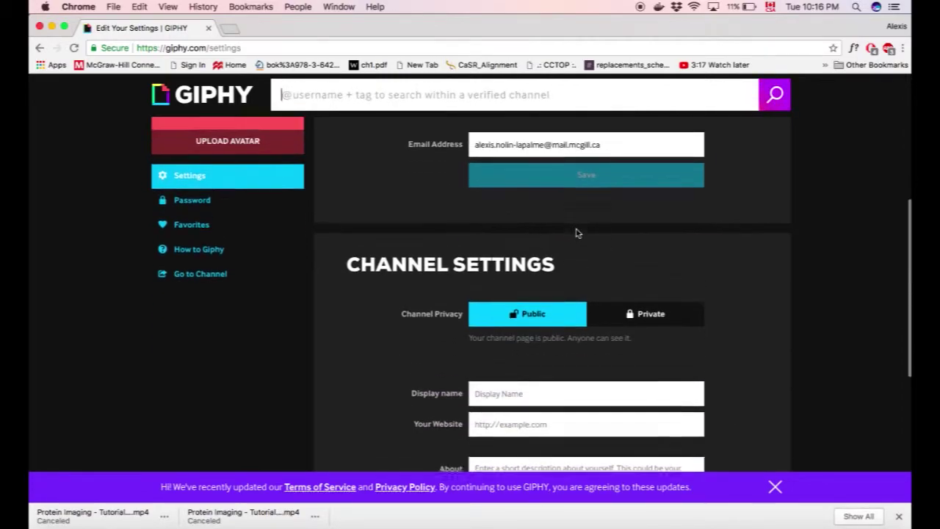
{"action": "scroll", "coordinate": [580, 227], "scroll_direction": "up", "scroll_amount": 10}
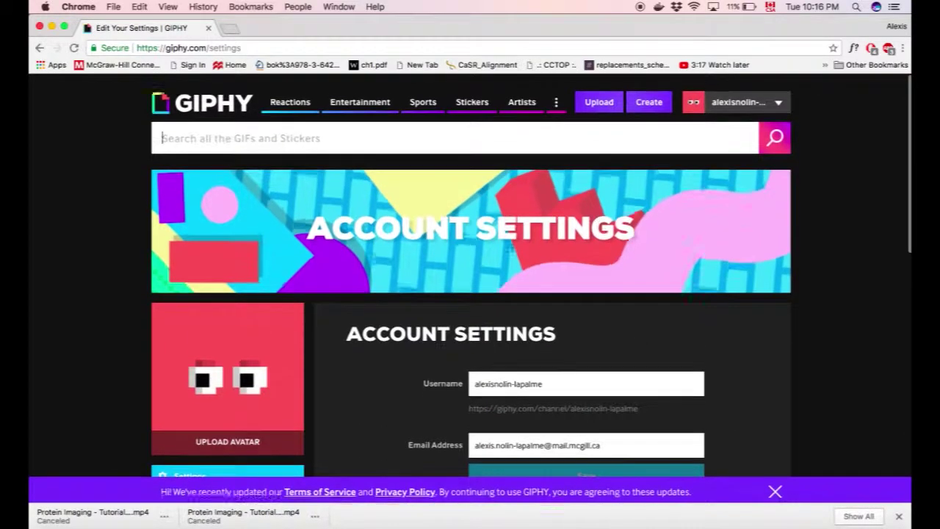
{"action": "scroll", "coordinate": [369, 296], "scroll_direction": "down", "scroll_amount": 5}
{"action": "scroll", "coordinate": [371, 296], "scroll_direction": "up", "scroll_amount": 1}
{"action": "scroll", "coordinate": [487, 260], "scroll_direction": "up", "scroll_amount": 4}
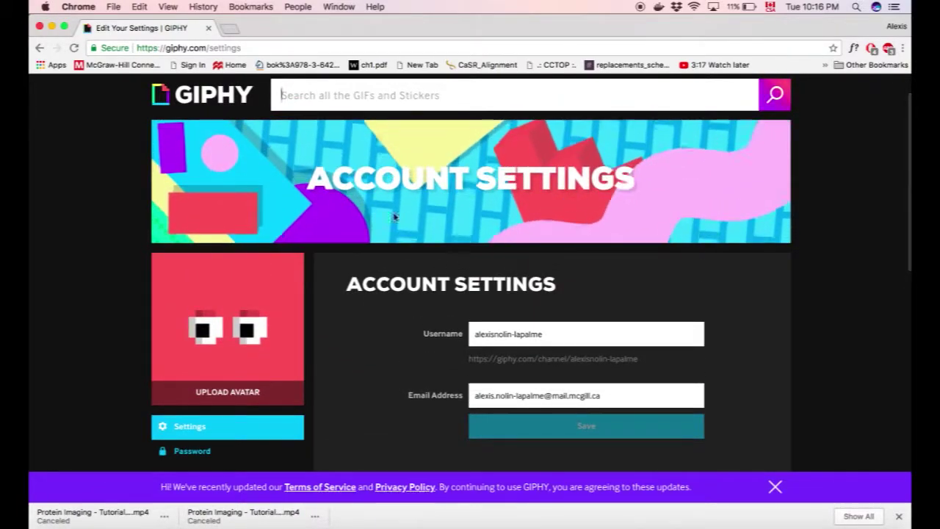
{"action": "scroll", "coordinate": [335, 212], "scroll_direction": "down", "scroll_amount": 3}
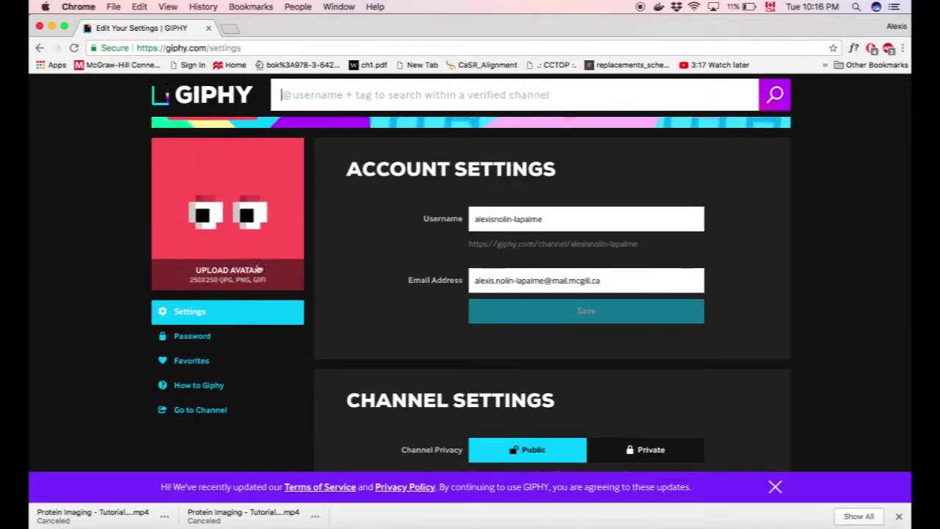
{"action": "left_click", "coordinate": [249, 386]}
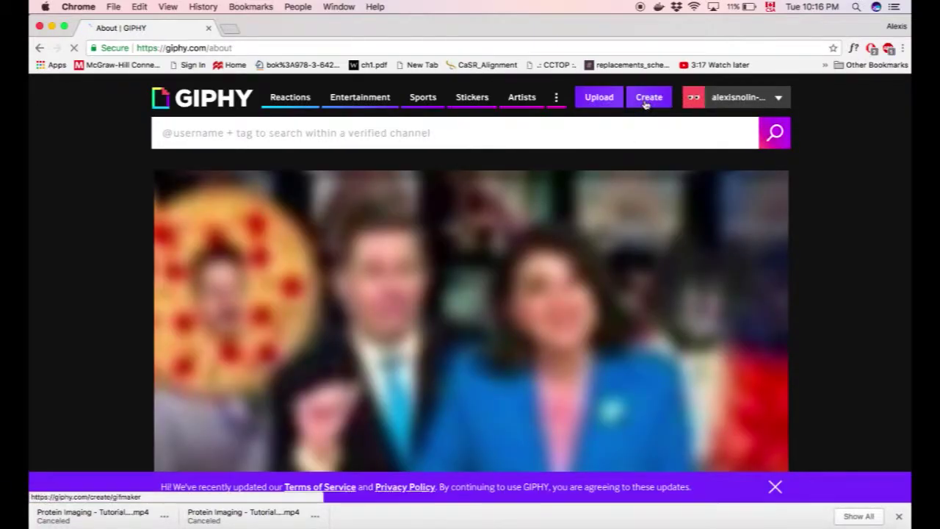
Step: Load the video tutorial_movie.mp4 from the Downloads folder into the GIPHY GIF Maker
{"action": "left_click", "coordinate": [647, 98]}
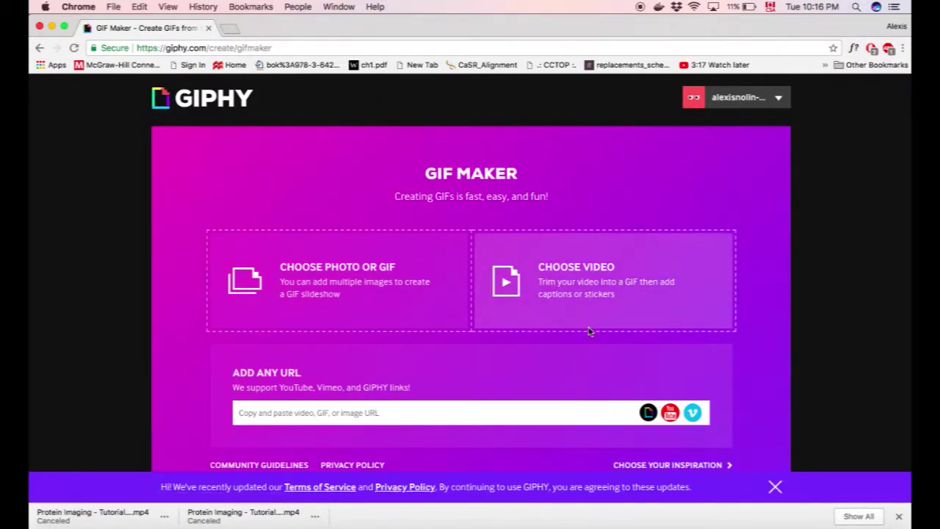
{"action": "left_click", "coordinate": [589, 328]}
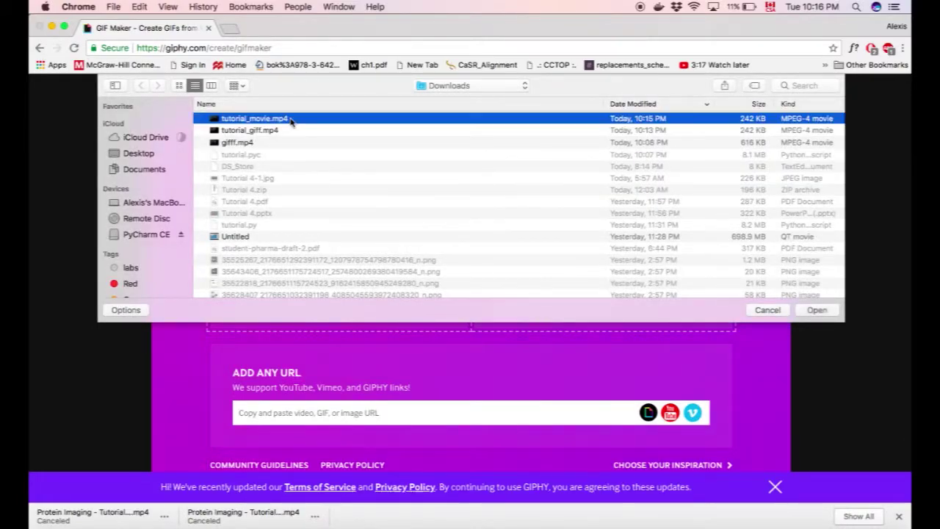
{"action": "double_click", "coordinate": [288, 120]}
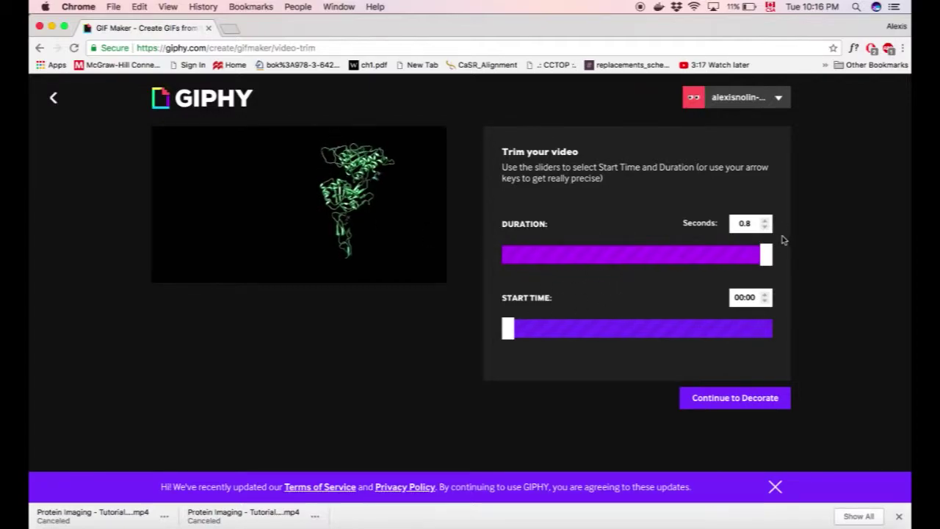
Step: Try a 0.3-second trim, set the duration back to 0.8 seconds from start time 00:00, and continue to the decorating stage
{"action": "left_click_drag", "start_coordinate": [765, 254], "coordinate": [601, 255]}
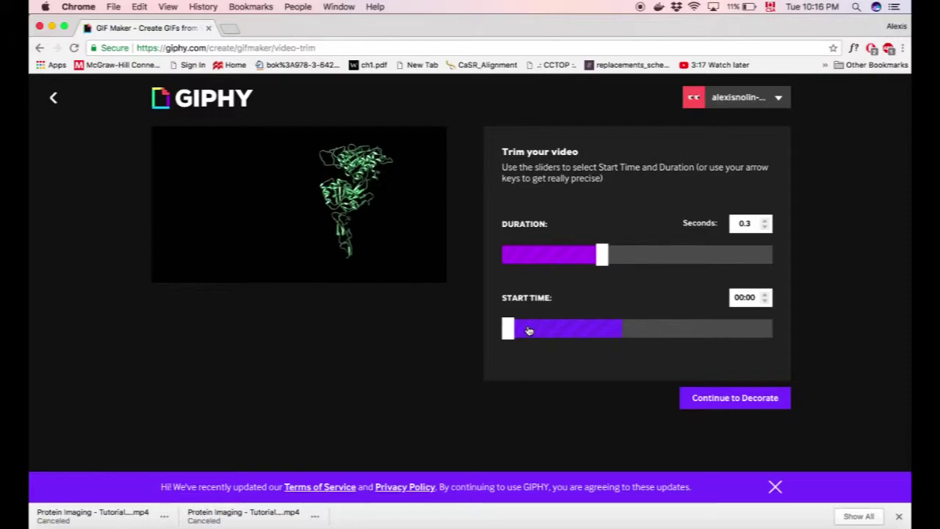
{"action": "left_click_drag", "start_coordinate": [606, 261], "coordinate": [842, 286]}
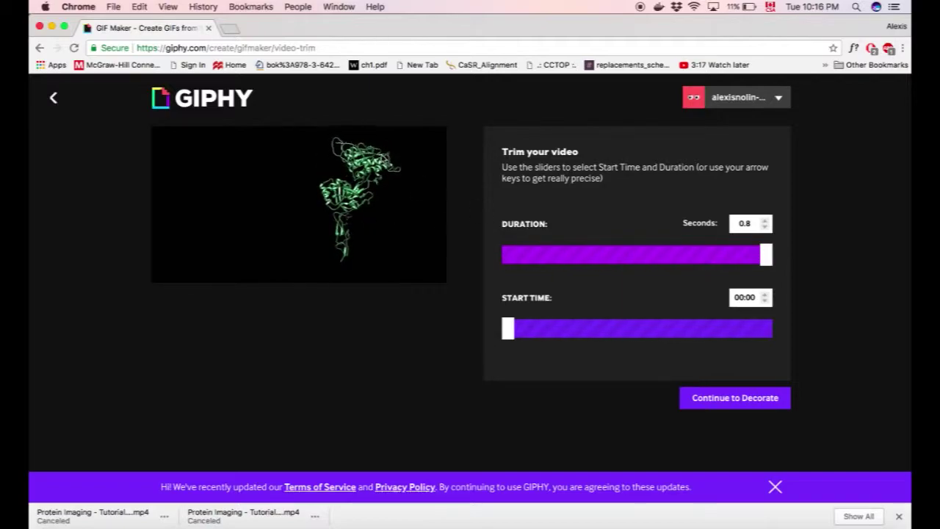
{"action": "left_click", "coordinate": [777, 403]}
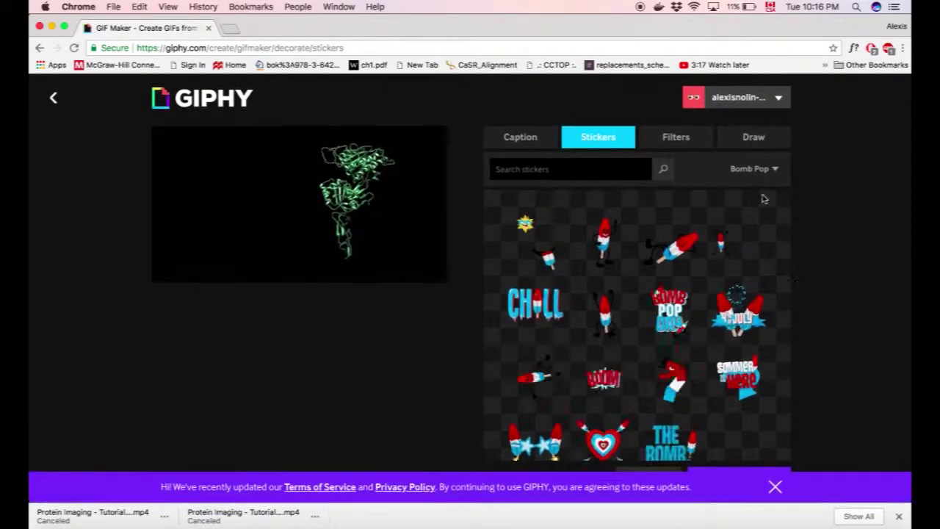
Step: Add a flames sticker from the Effects category and place it in the lower-left area of the GIF
{"action": "left_click", "coordinate": [772, 169]}
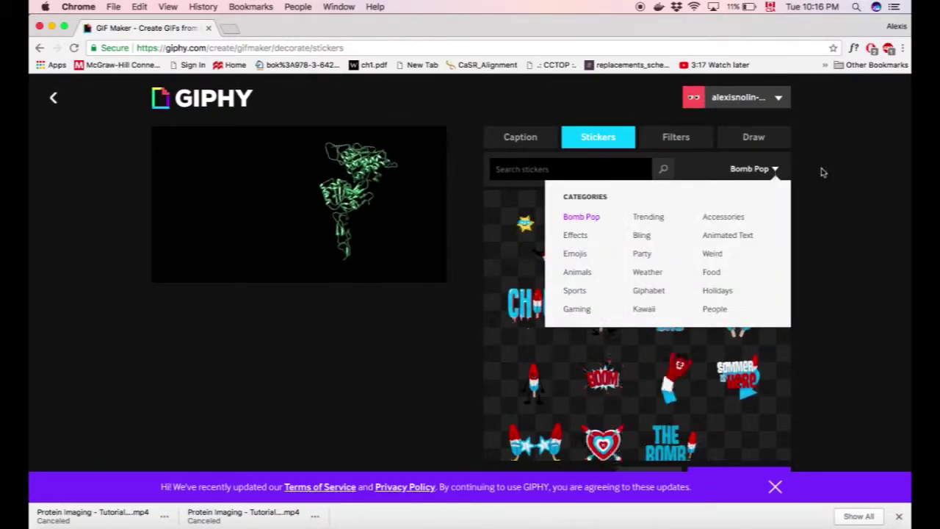
{"action": "left_click", "coordinate": [587, 235]}
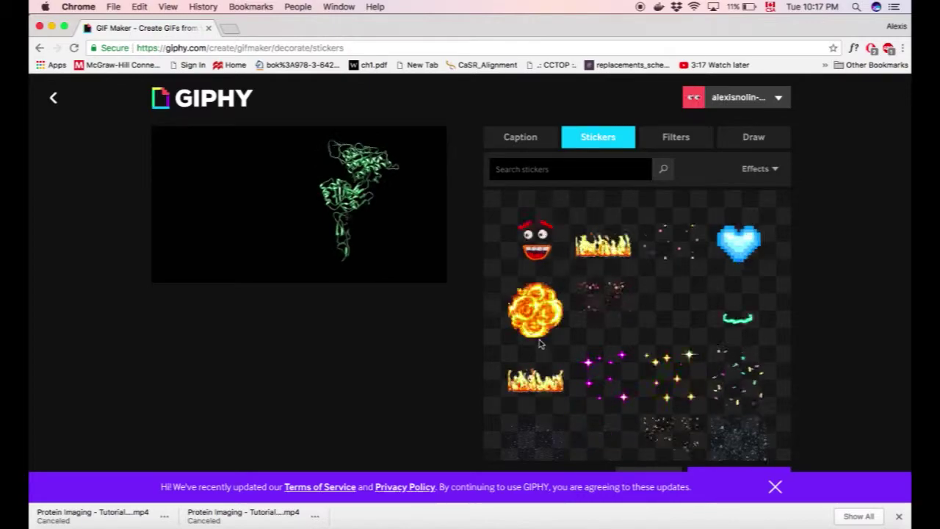
{"action": "left_click_drag", "start_coordinate": [536, 275], "coordinate": [228, 250]}
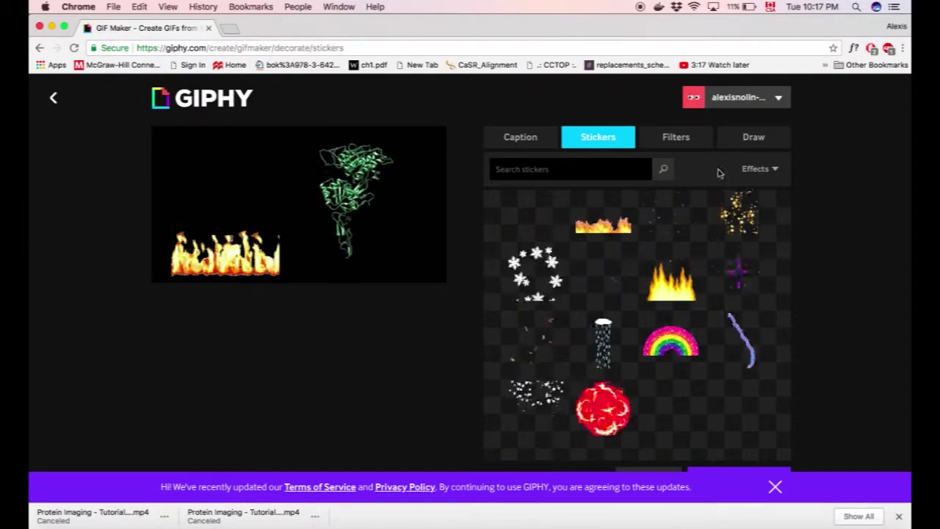
Step: Add two People stickers: the smiling bald man above the flames and the dancing man in a red jacket beside the protein
{"action": "left_click", "coordinate": [757, 174]}
{"action": "left_click", "coordinate": [714, 309]}
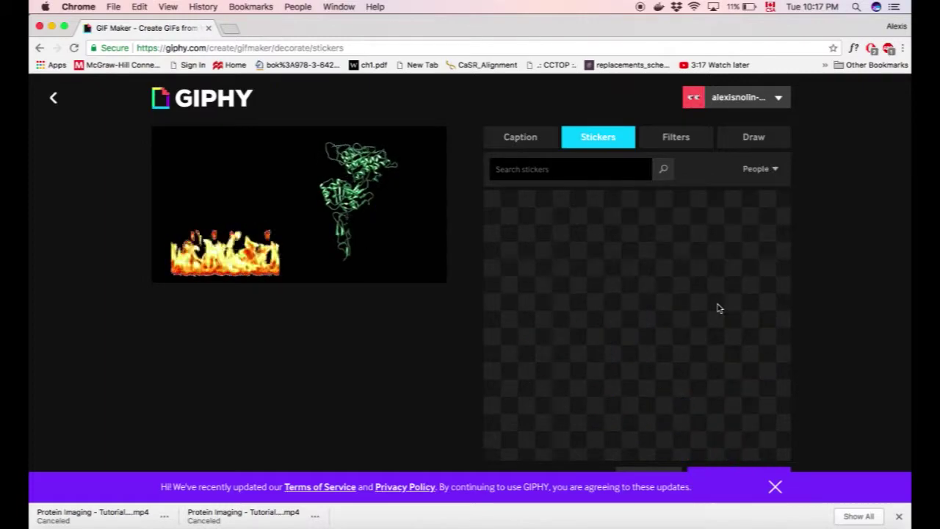
{"action": "left_click", "coordinate": [534, 316]}
{"action": "left_click_drag", "start_coordinate": [290, 217], "coordinate": [218, 169]}
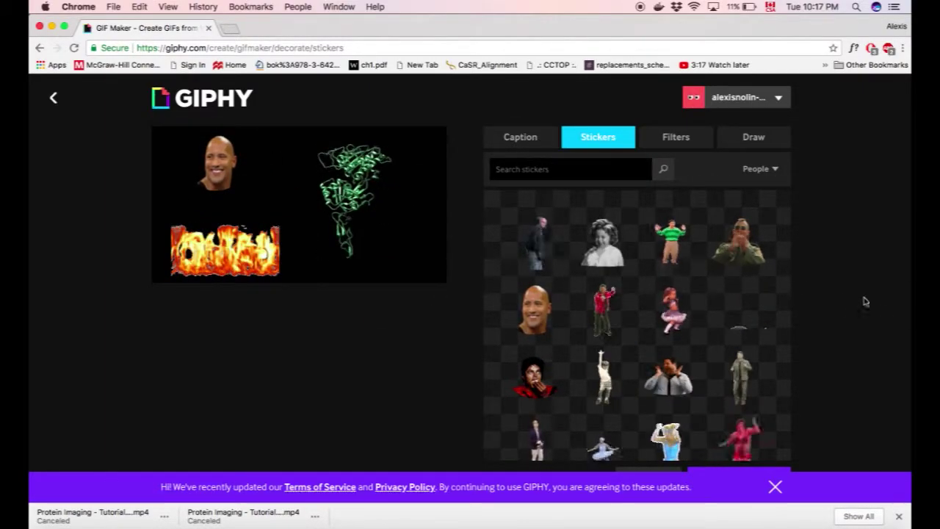
{"action": "left_click", "coordinate": [604, 309]}
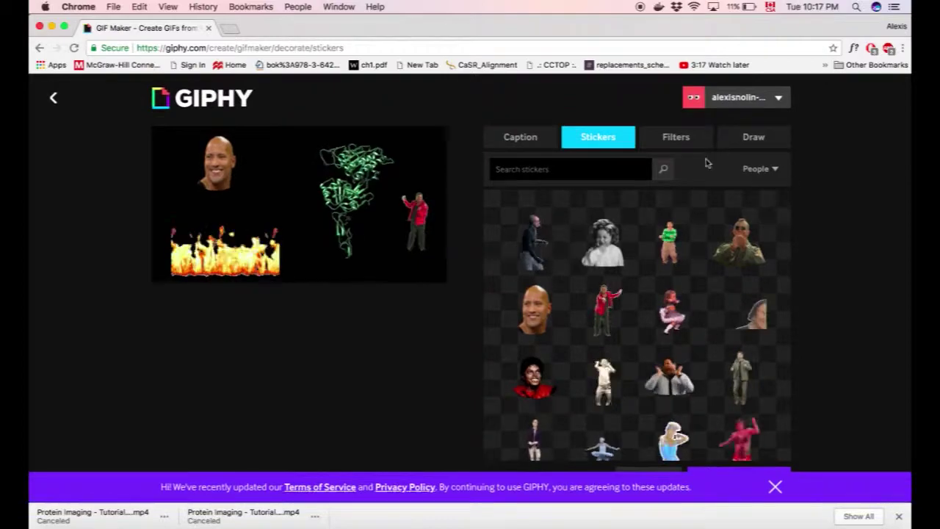
Step: Dismiss the policy notice, add the tag protein to the GIF and upload it to GIPHY as public
{"action": "left_click", "coordinate": [776, 487]}
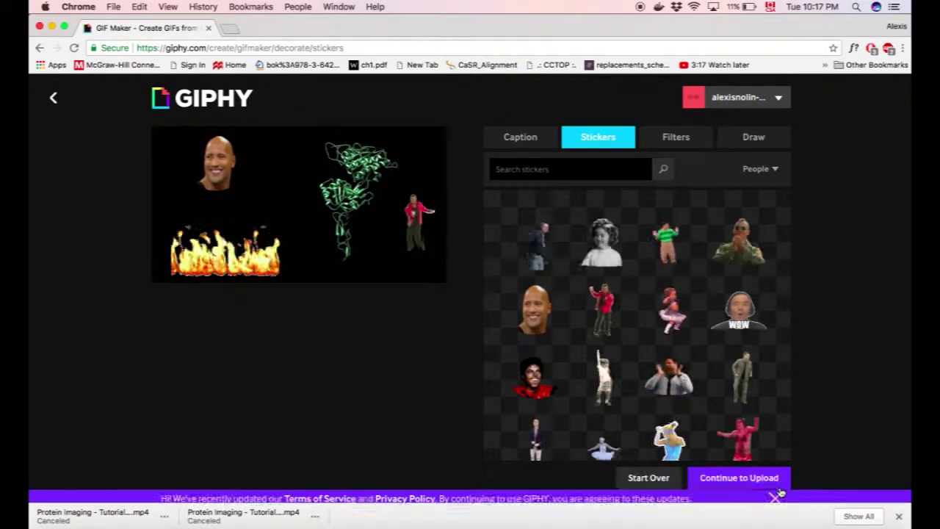
{"action": "left_click", "coordinate": [766, 479]}
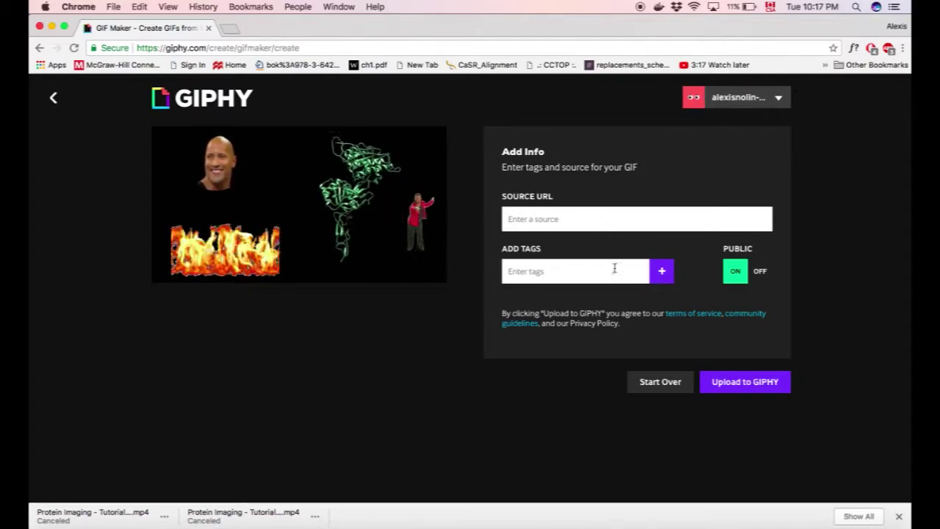
{"action": "type", "text": "protein"}
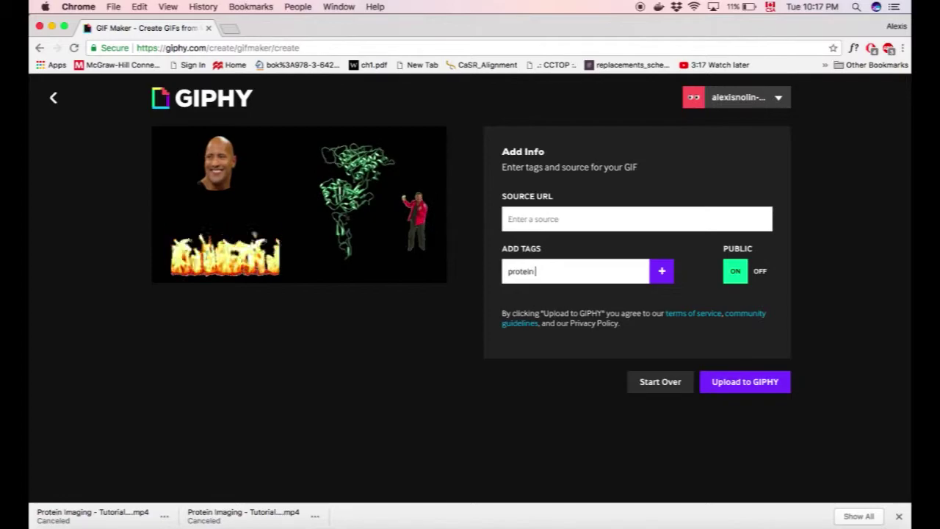
{"action": "key", "text": "Return"}
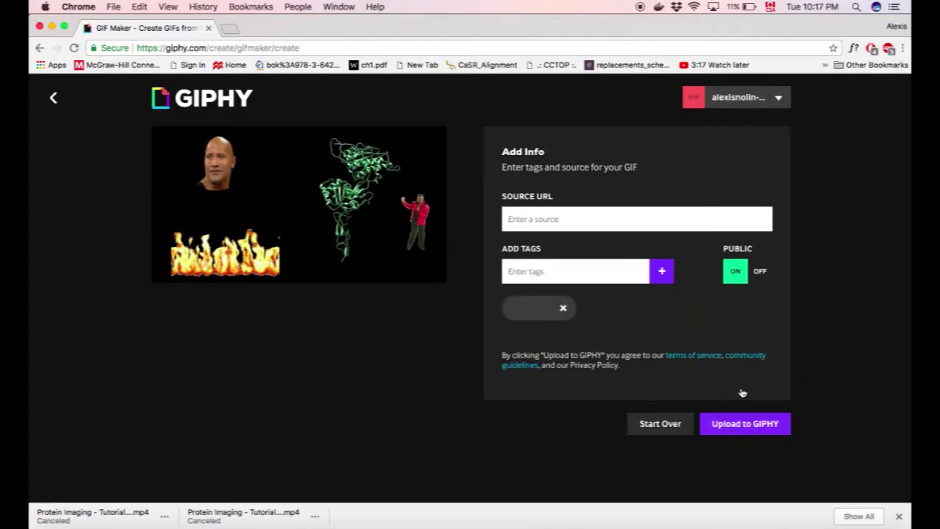
{"action": "left_click", "coordinate": [745, 423]}
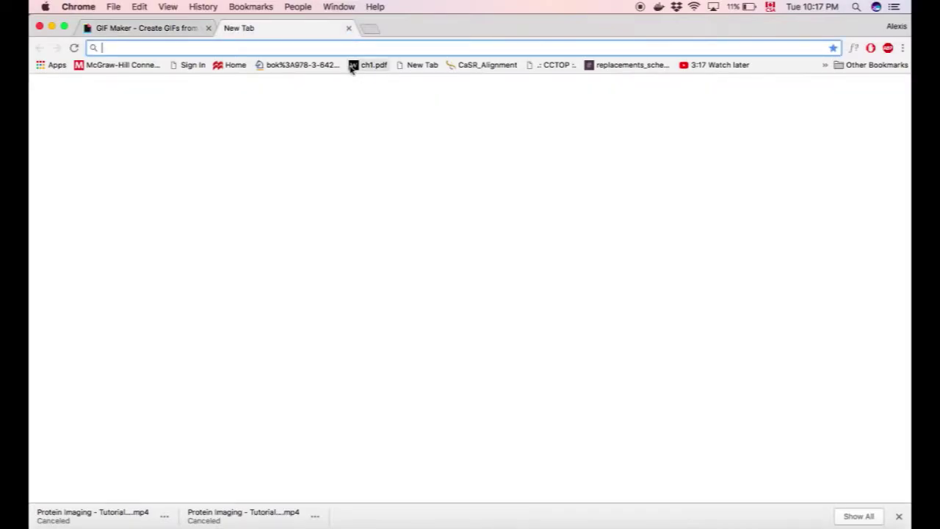
Step: Search Google for giphy in a new tab and open the GIPHY website from the results
{"action": "type", "text": "giphy"}
{"action": "key", "text": "Return"}
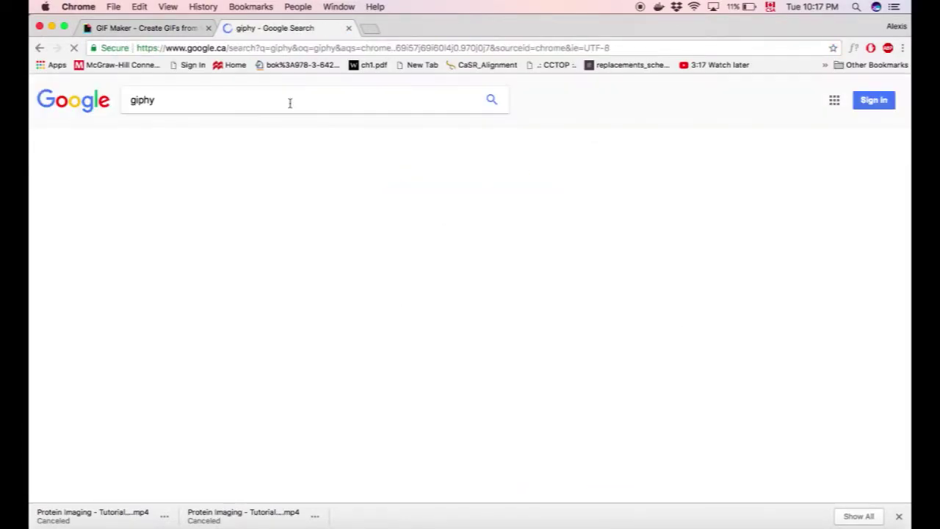
{"action": "left_click", "coordinate": [265, 187]}
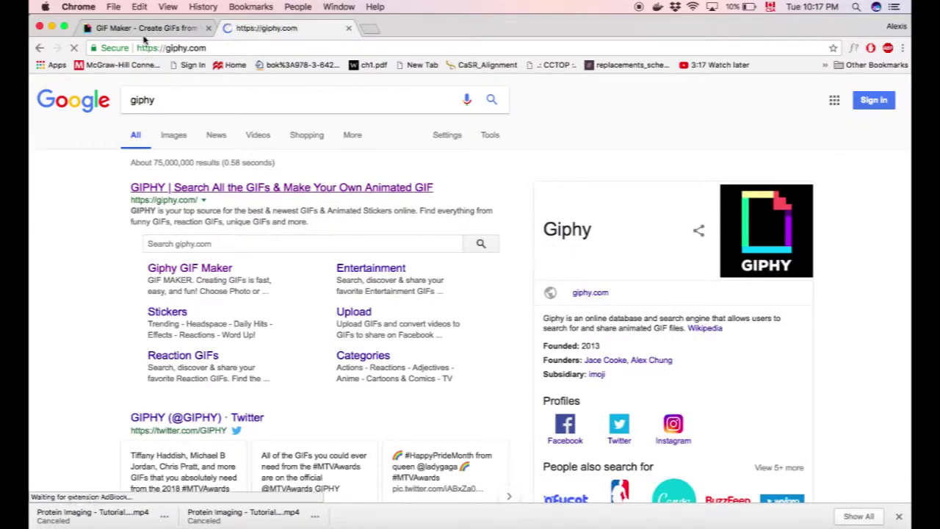
Step: Return to the uploaded protein GIF's page, view its shareable links and close them
{"action": "left_click", "coordinate": [144, 29]}
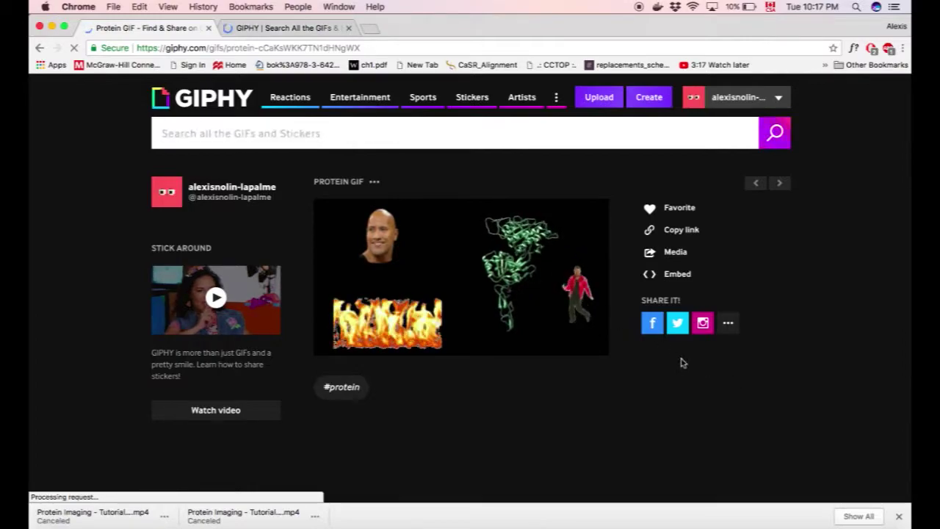
{"action": "left_click", "coordinate": [682, 231]}
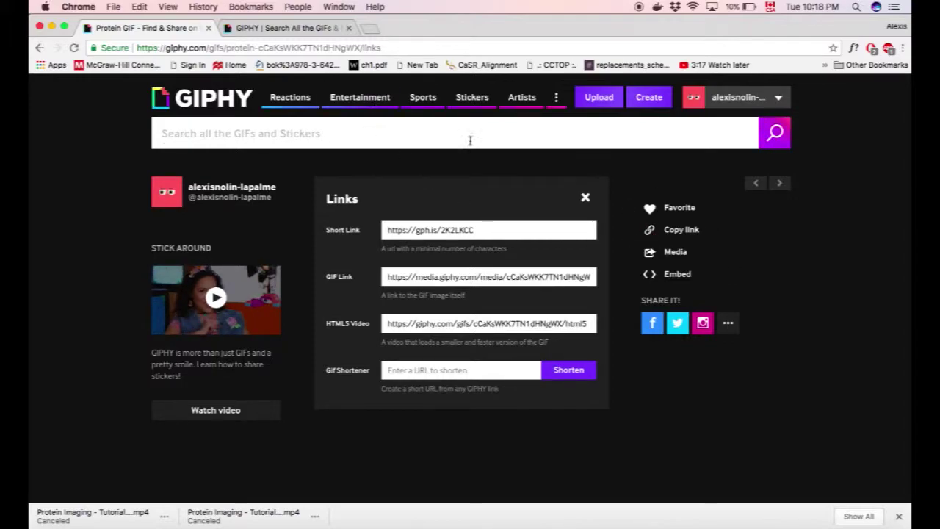
{"action": "left_click", "coordinate": [586, 199]}
Step: Switch to UCSF Chimera, look through its tool categories including Amber and Higher-Order Structure, and return to the GIF's page in Chrome
{"action": "key", "text": "ctrl+Up"}
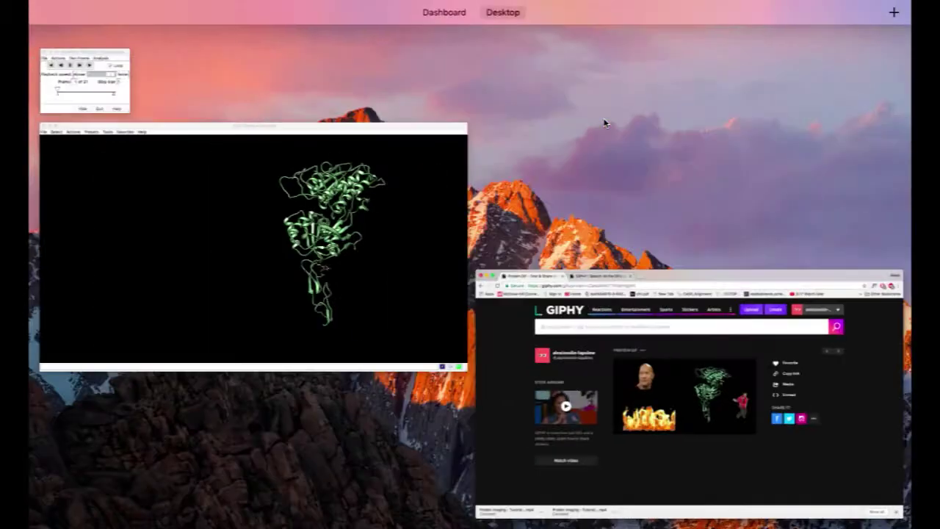
{"action": "left_click", "coordinate": [312, 263]}
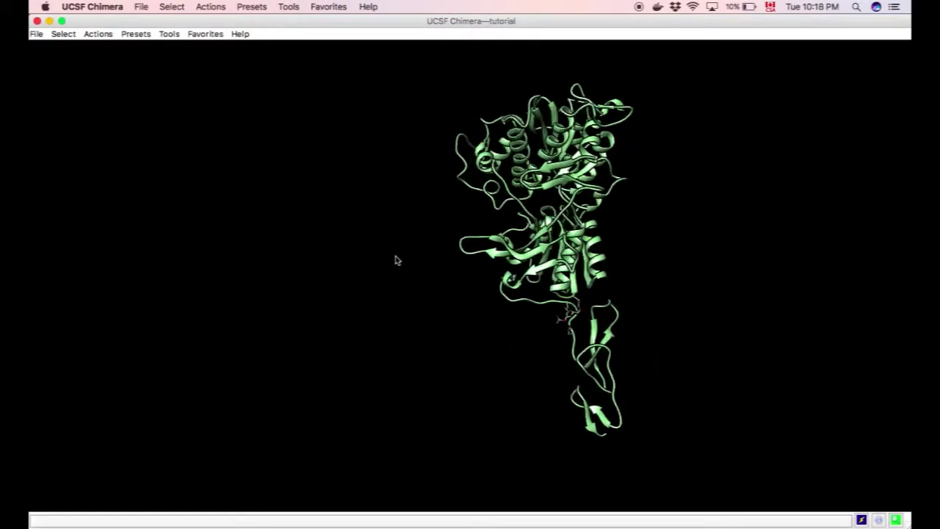
{"action": "left_click", "coordinate": [169, 34]}
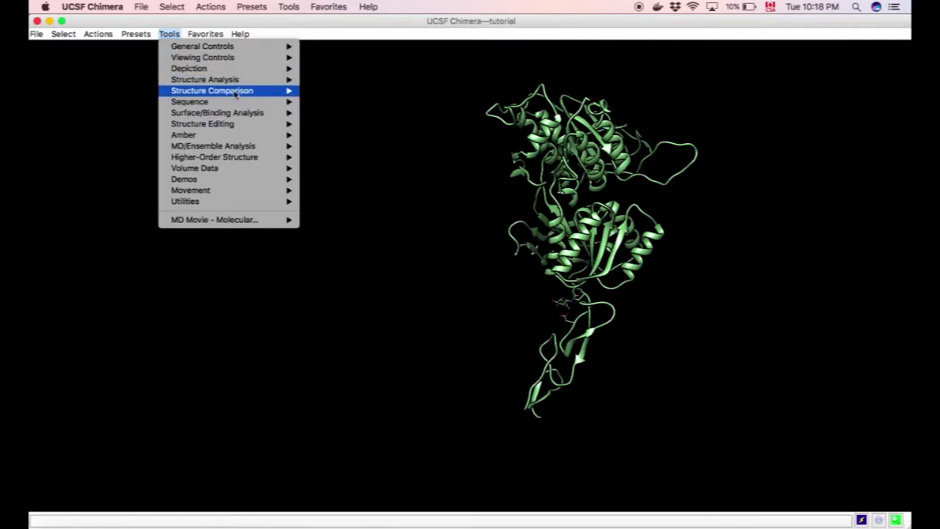
{"action": "mouse_move", "coordinate": [245, 127]}
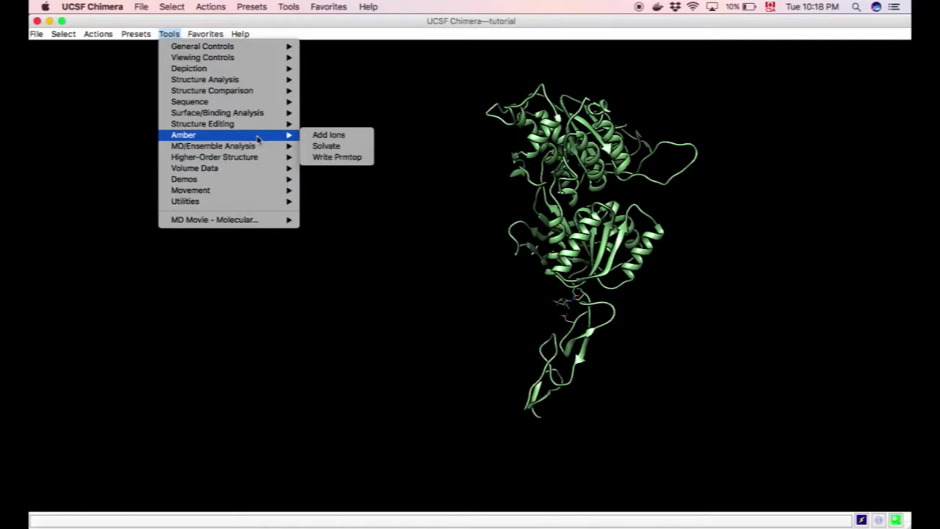
{"action": "mouse_move", "coordinate": [268, 152]}
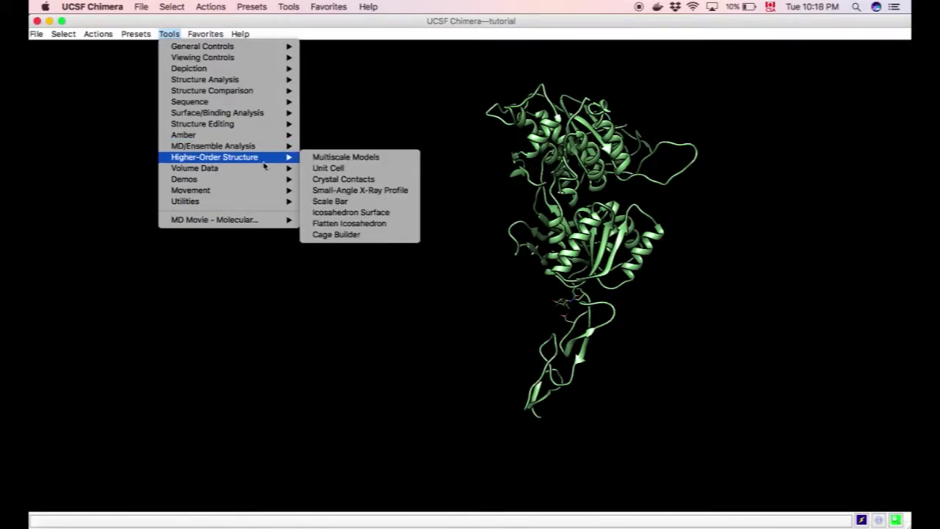
{"action": "left_click", "coordinate": [389, 150]}
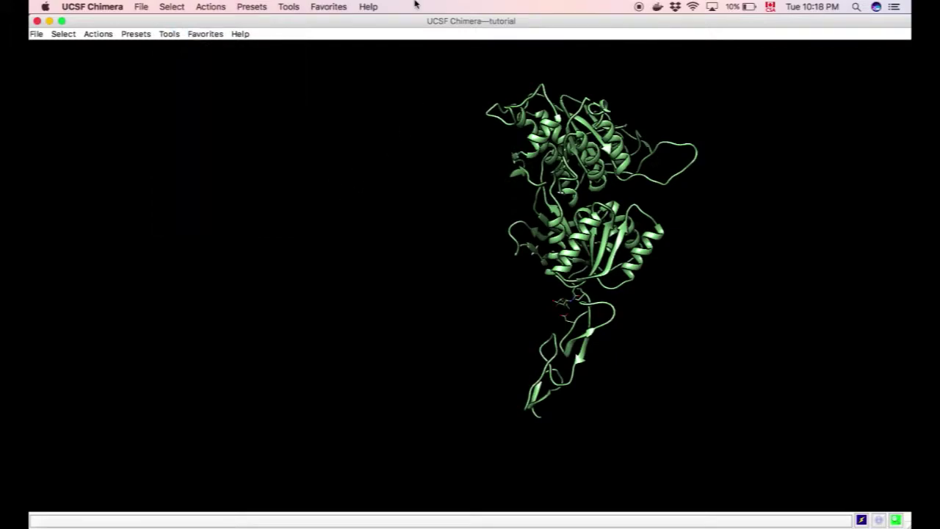
{"action": "key", "text": "ctrl+Up"}
{"action": "left_click", "coordinate": [302, 331]}
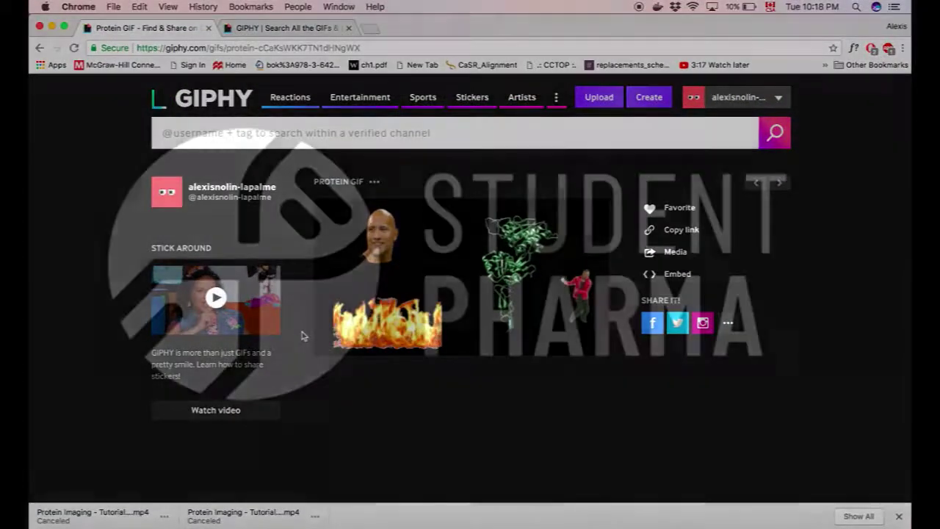